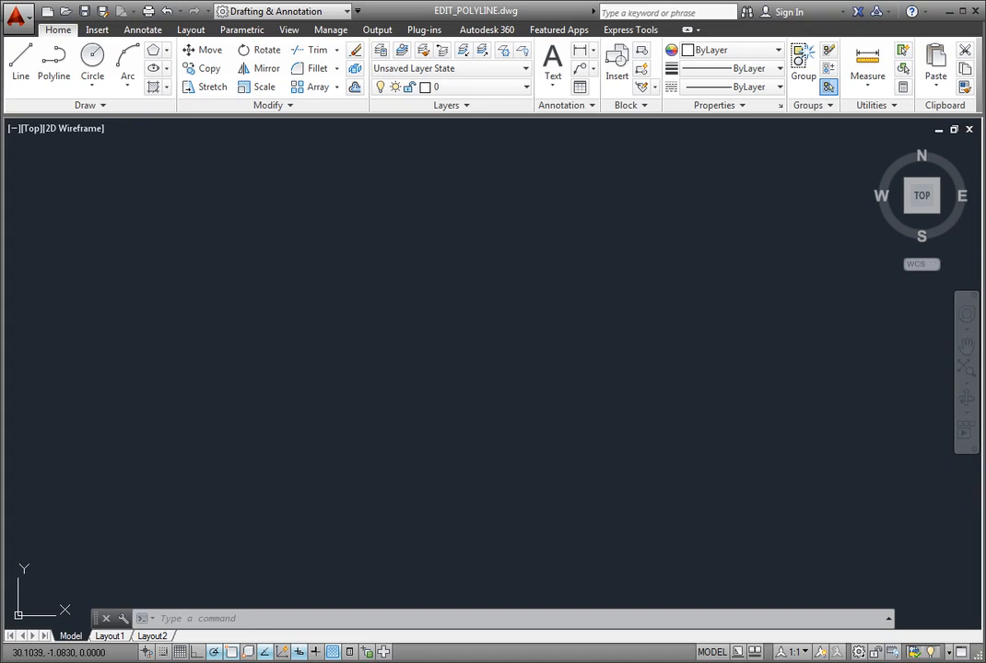
- Draw the left, top, stepped-notch and right edges of the outline as connected lines
click(19, 72)
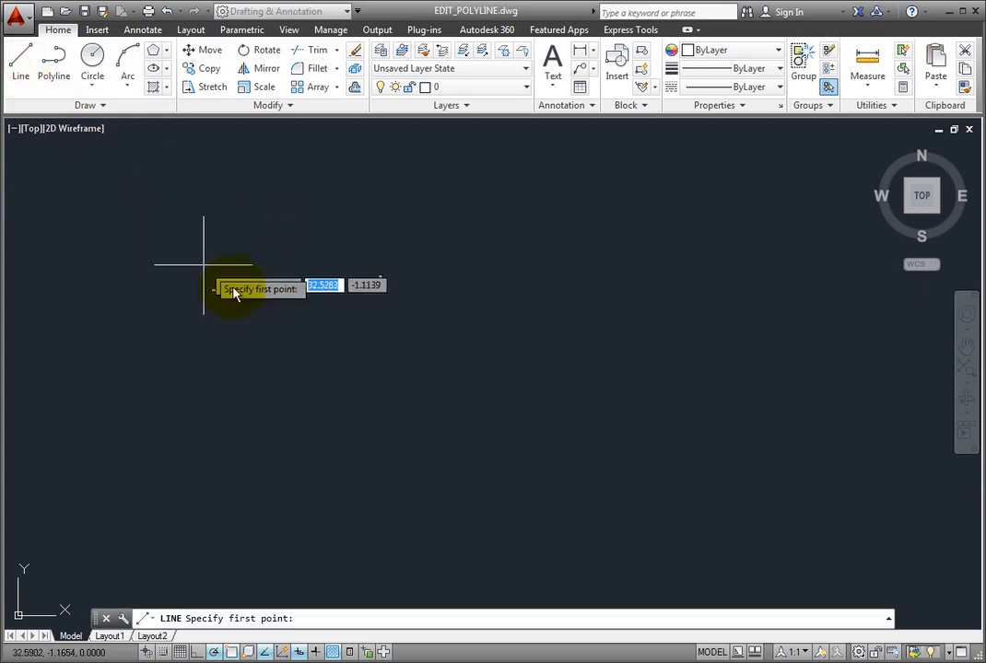
click(299, 506)
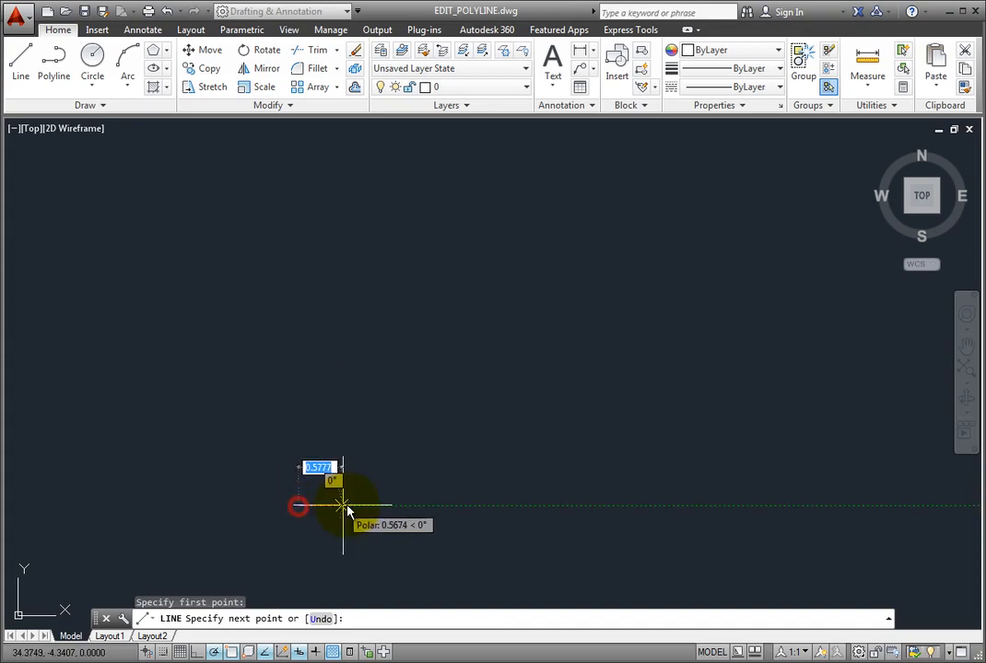
click(298, 282)
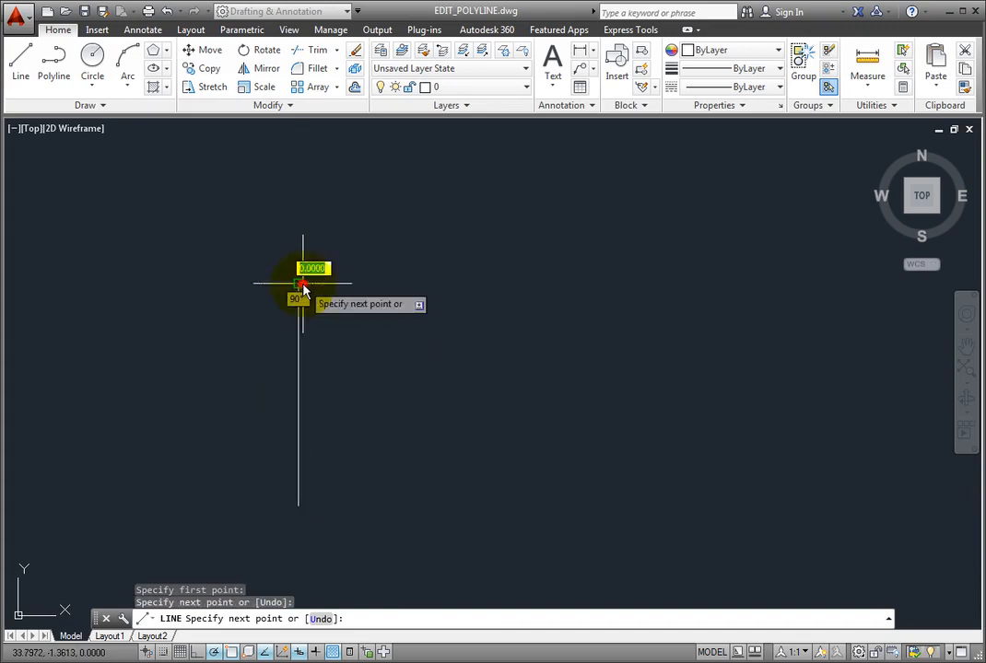
click(507, 282)
click(507, 378)
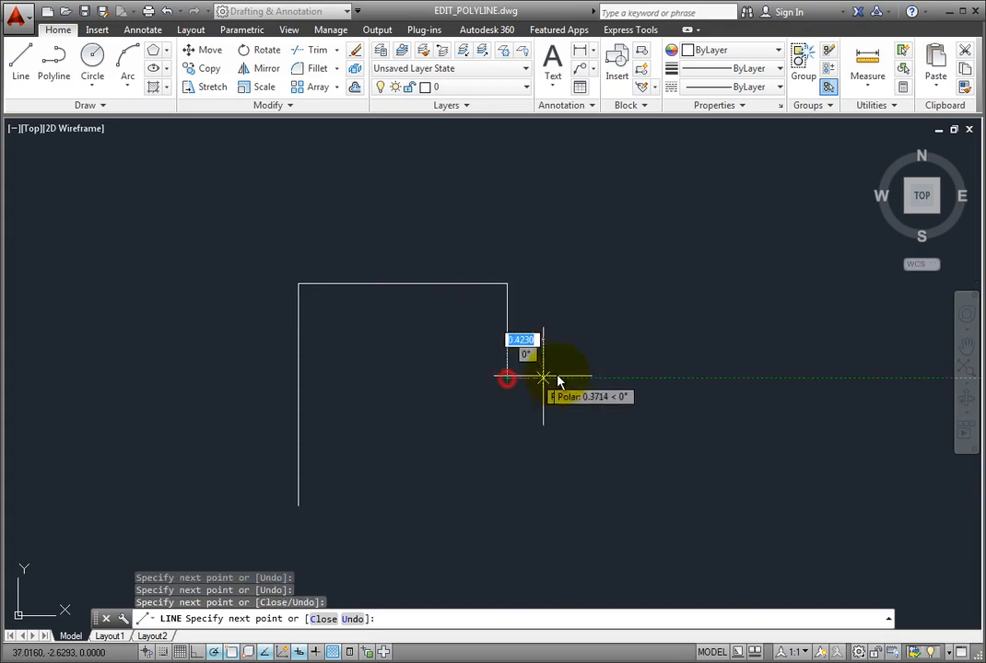
click(606, 377)
click(605, 335)
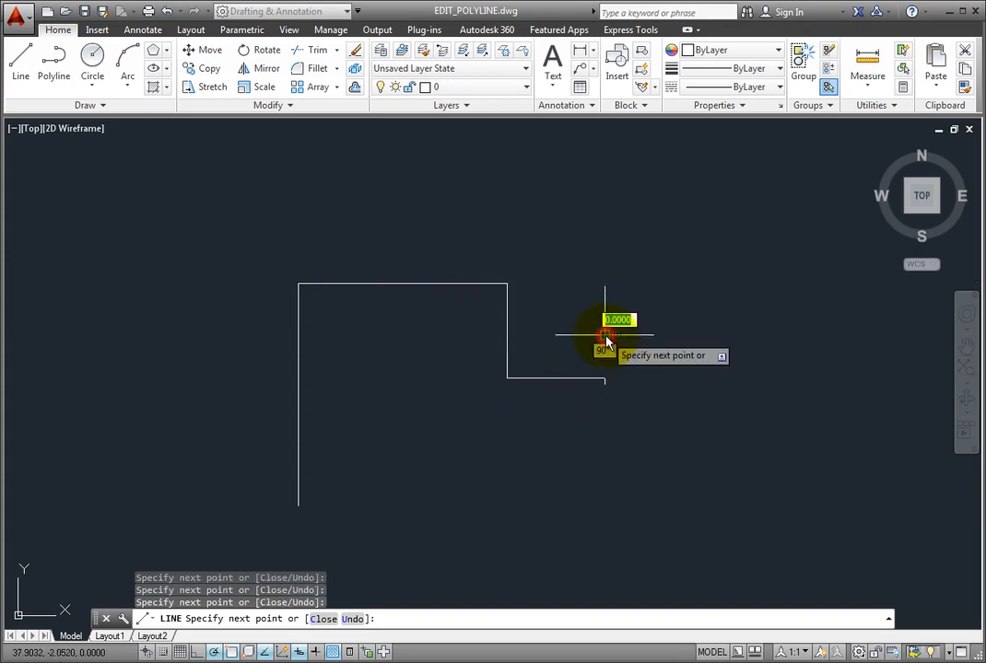
click(673, 337)
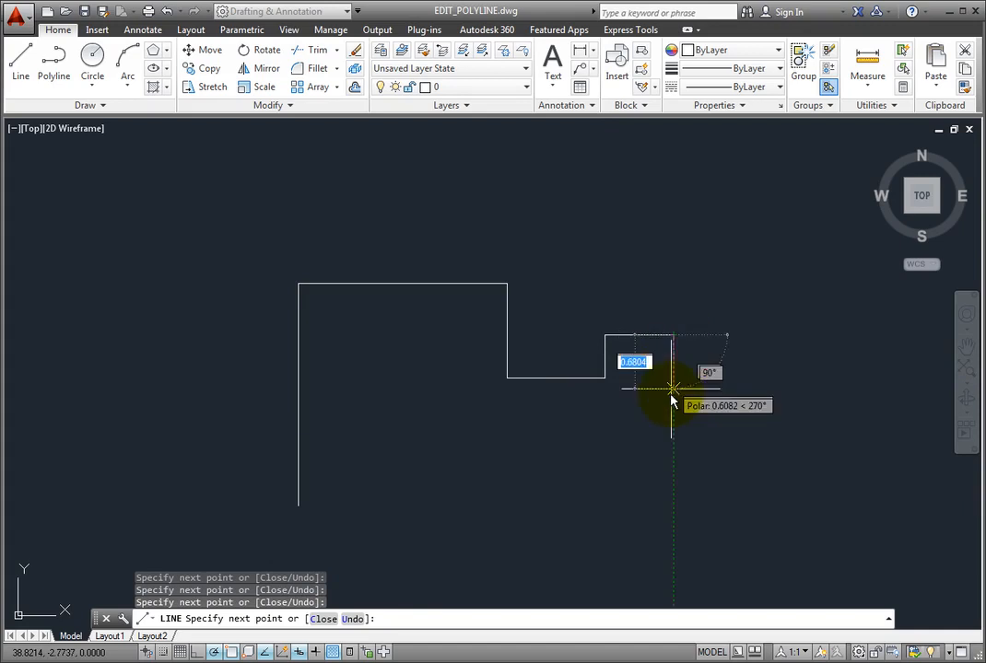
click(667, 437)
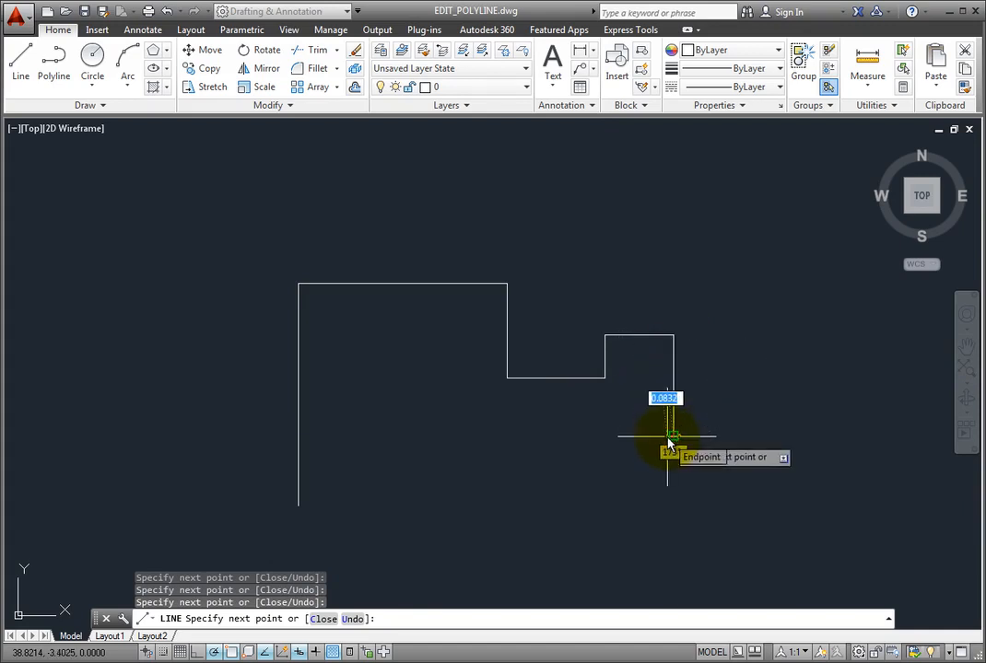
key(Return)
- Add a quarter-circle arc continuing from the right edge's end, curving down and left
click(126, 62)
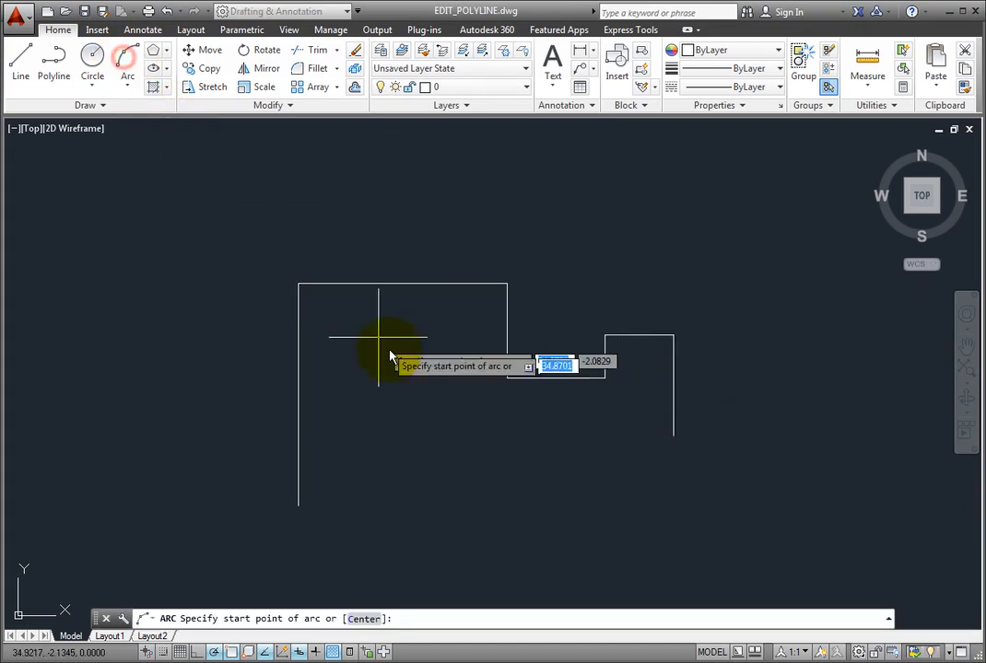
key(Return)
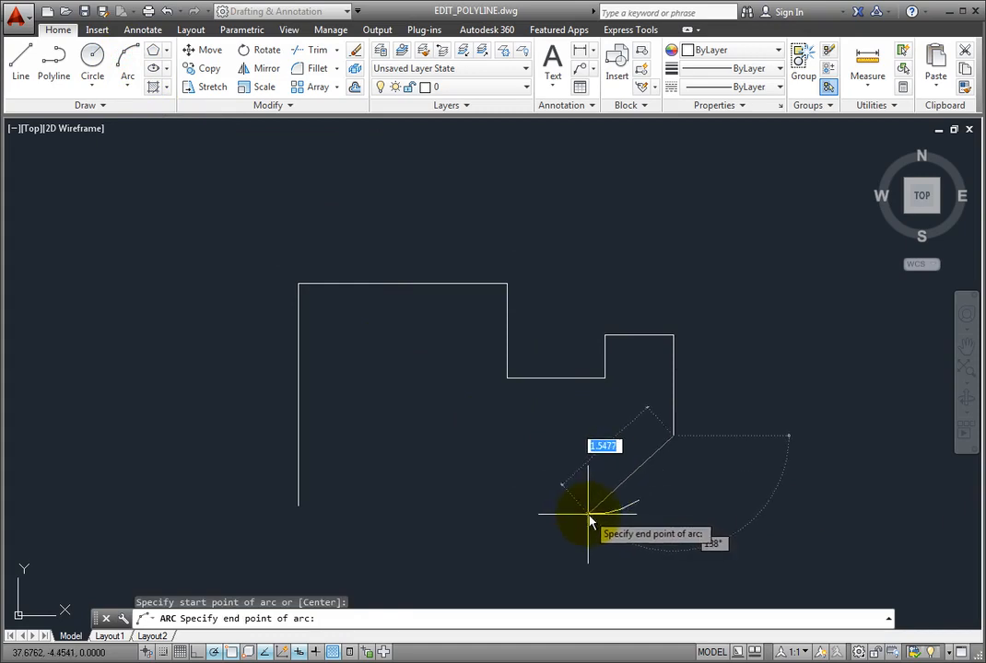
click(589, 513)
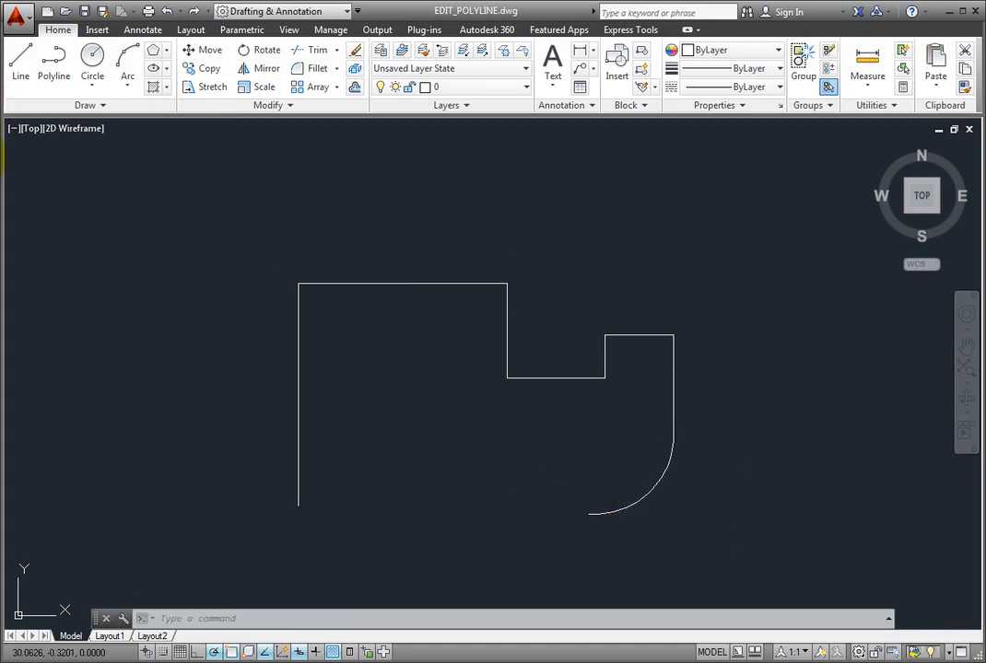
- Draw a bottom line from the arc's endpoint to the lower-left starting corner
click(22, 60)
click(589, 514)
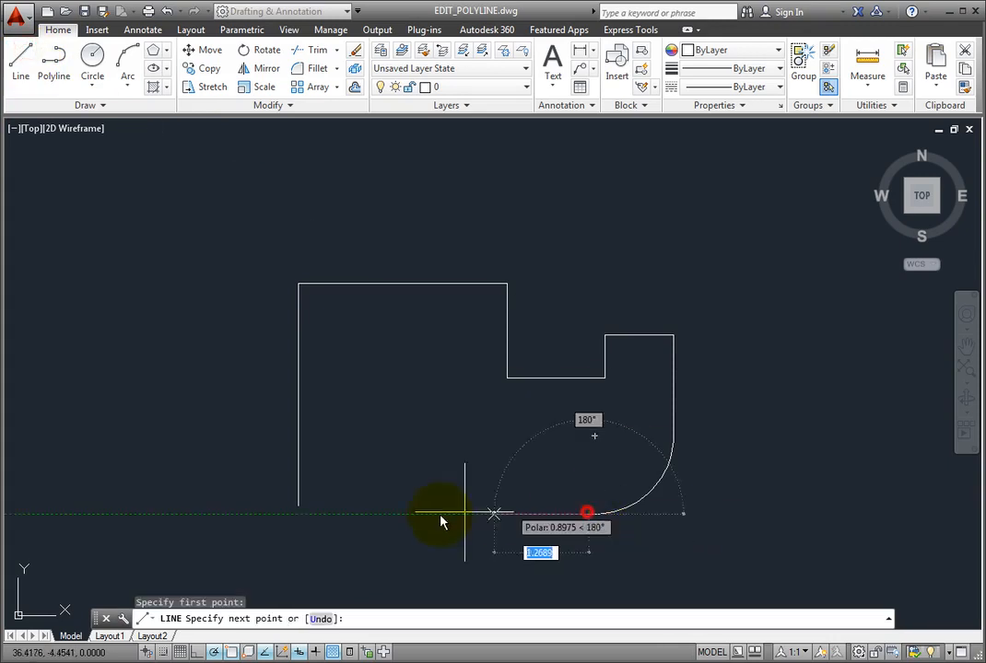
click(293, 505)
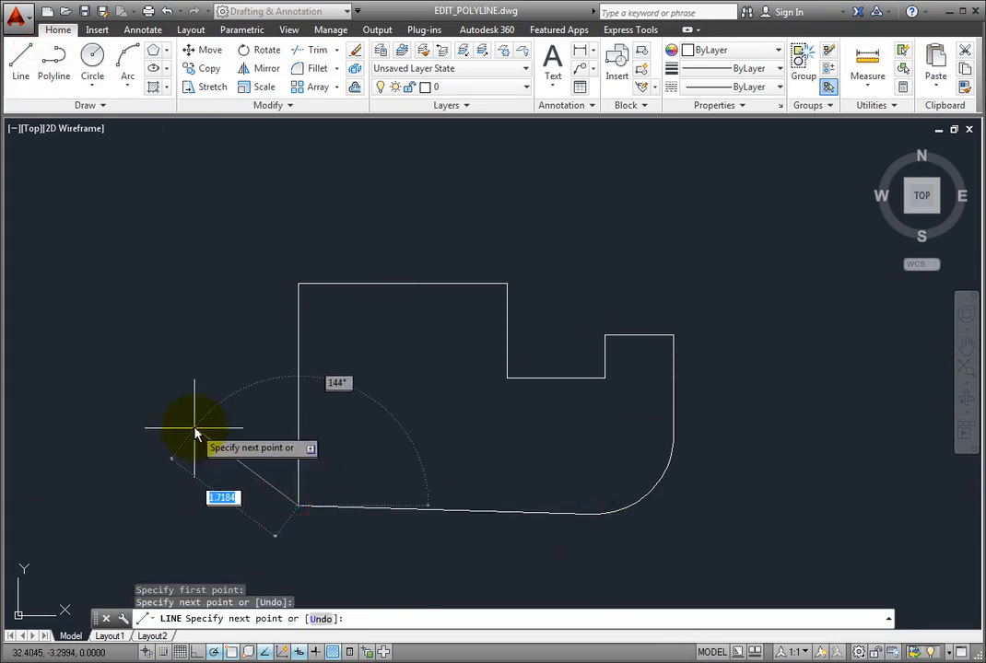
key(Return)
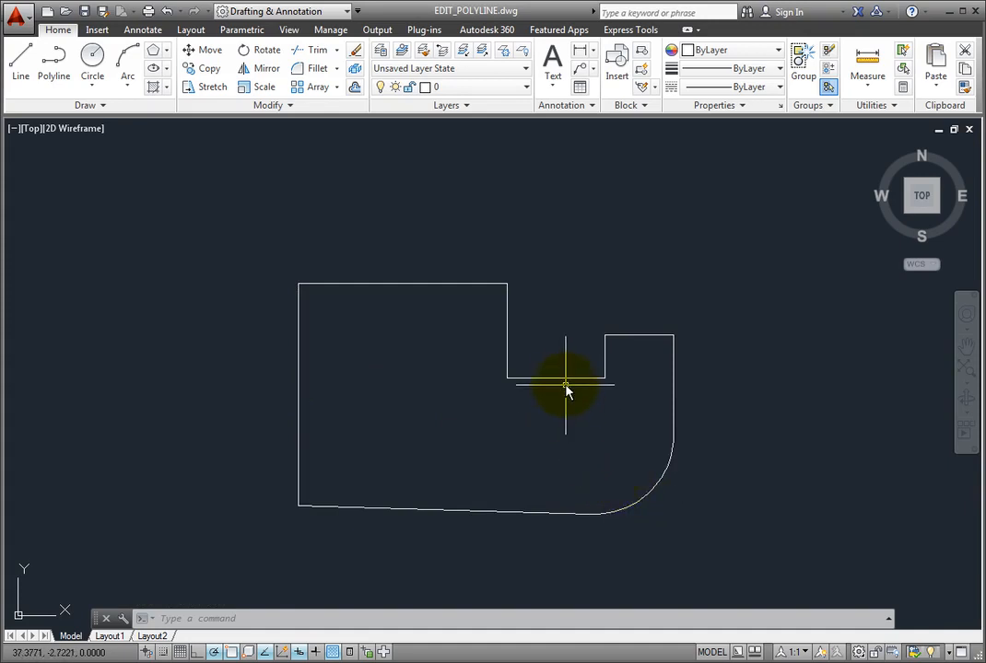
mouse_move(565, 385)
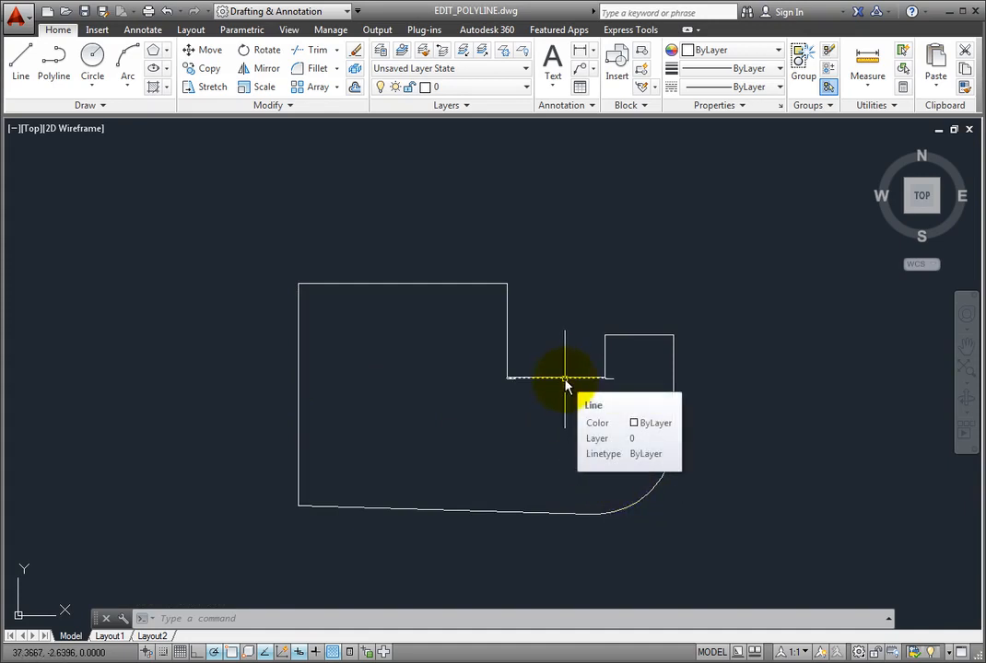
- Convert the left vertical line into a polyline with Edit Polyline (PEDIT)
click(292, 105)
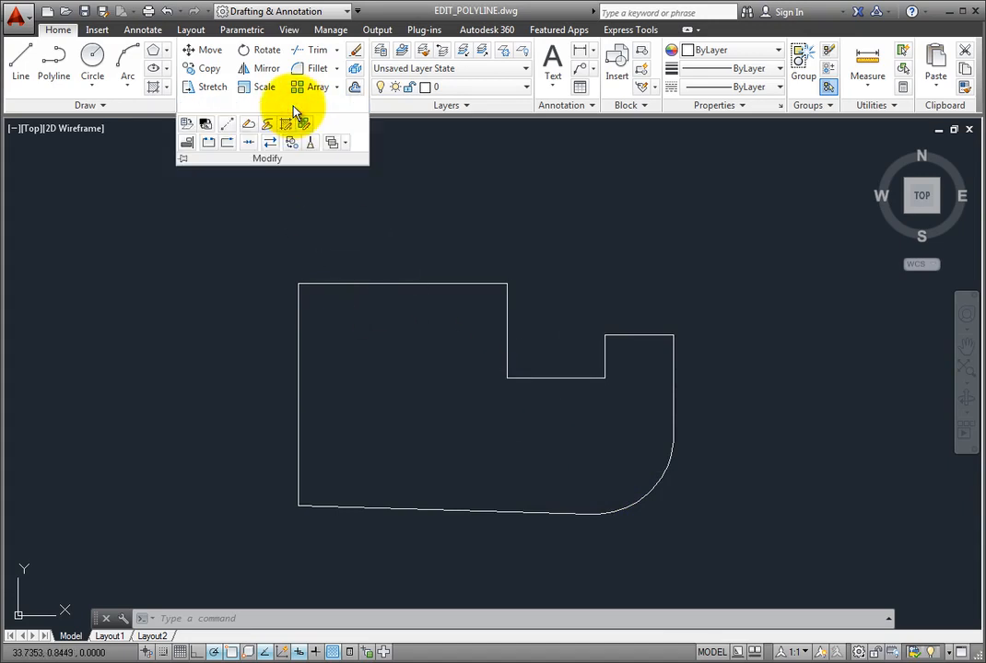
click(247, 128)
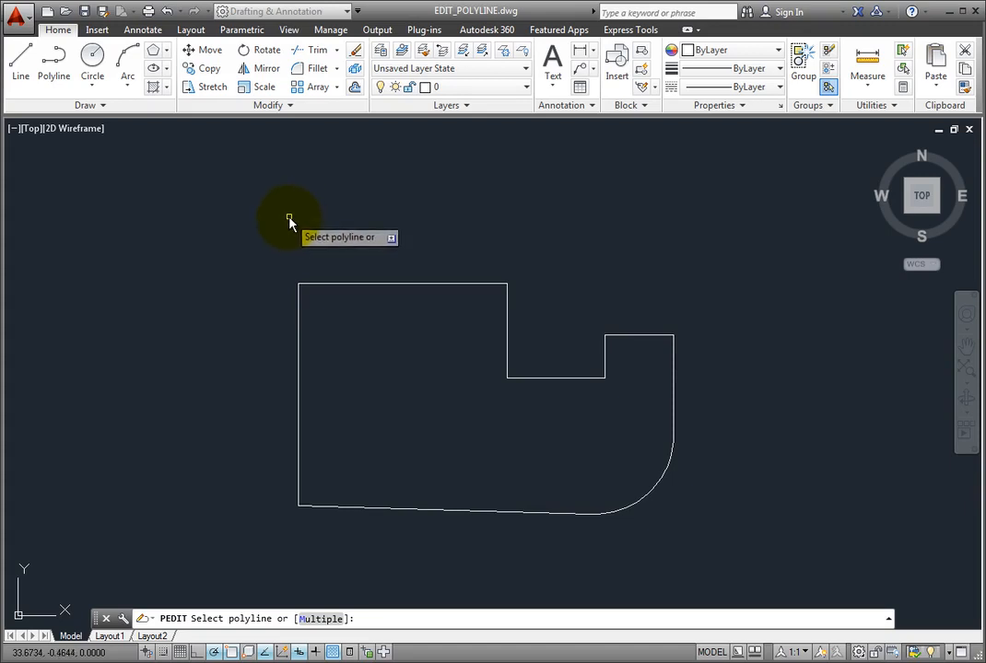
click(298, 415)
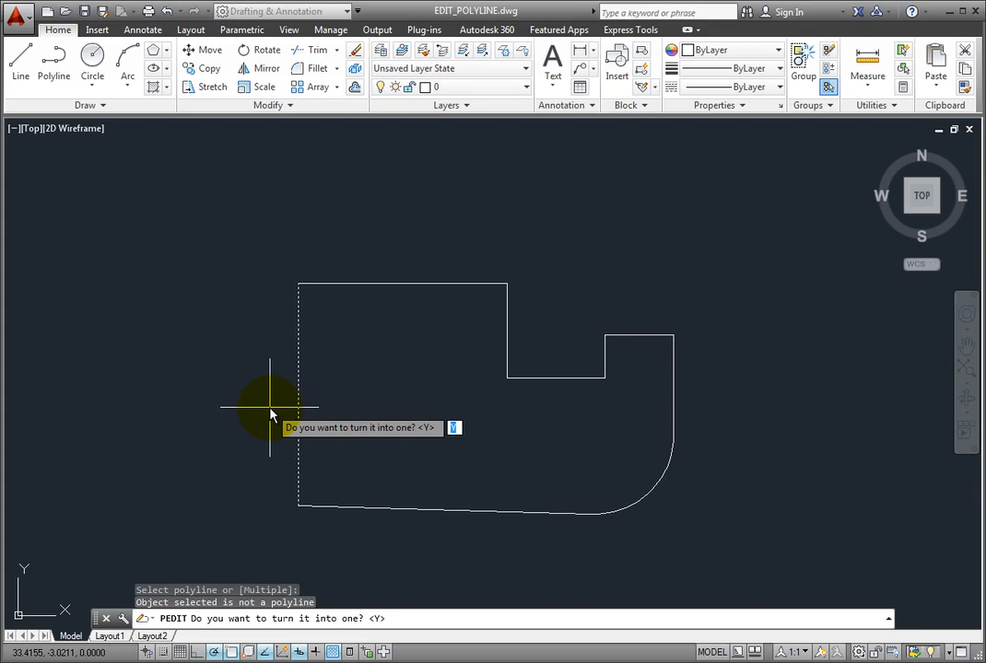
key(Return)
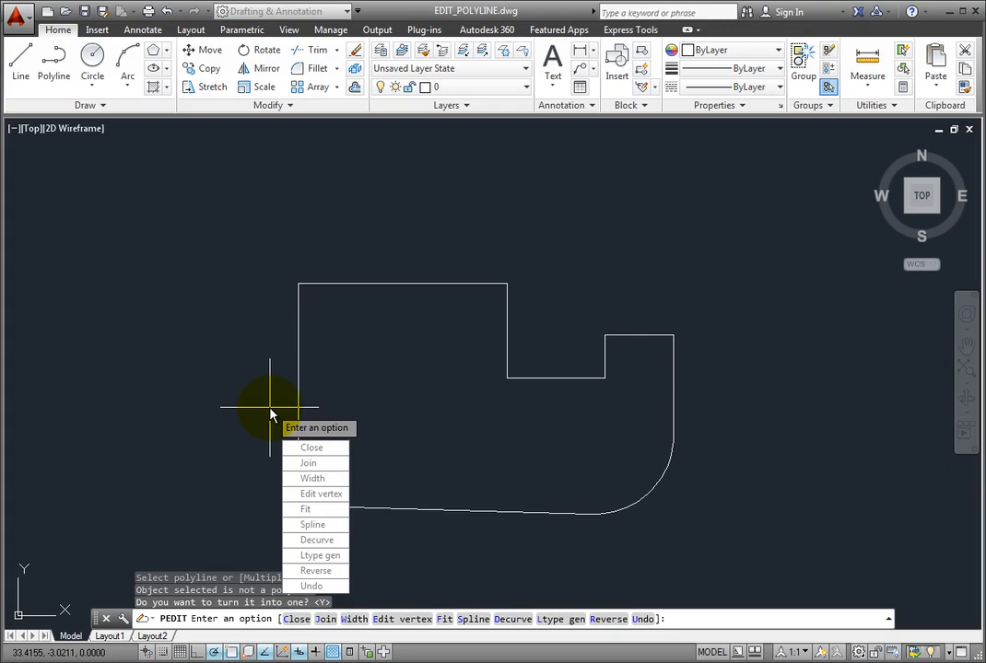
- Give the left-edge polyline a uniform width of 0.25
click(340, 485)
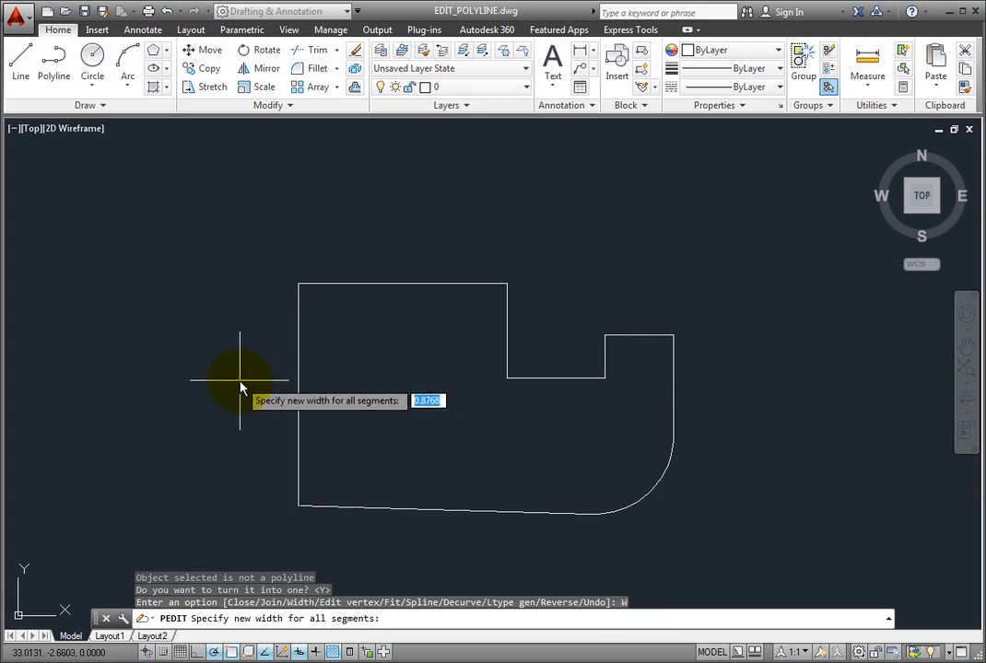
text(.25)
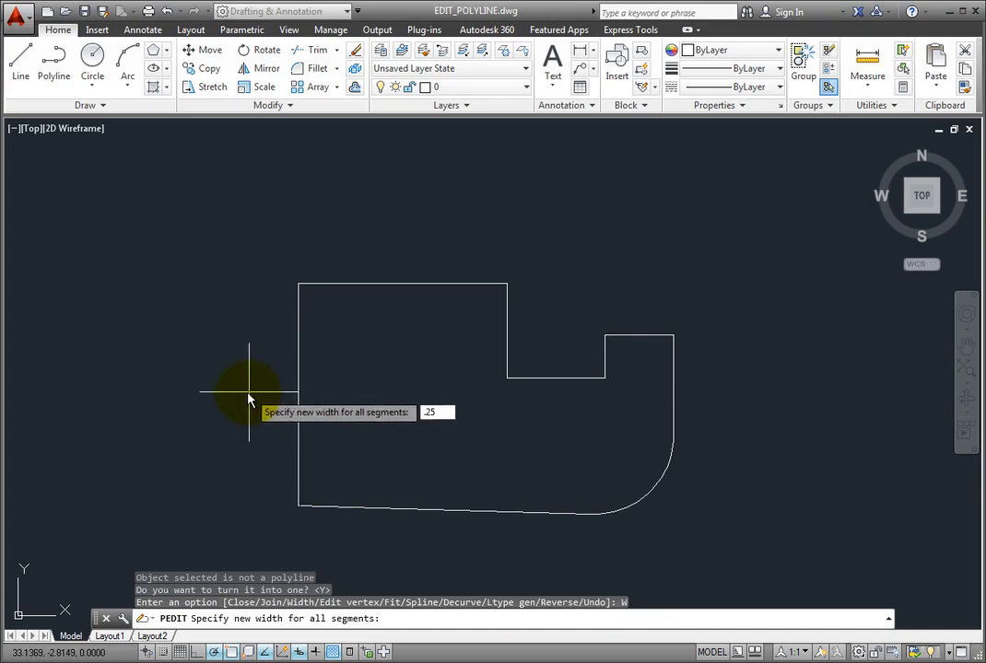
key(Return)
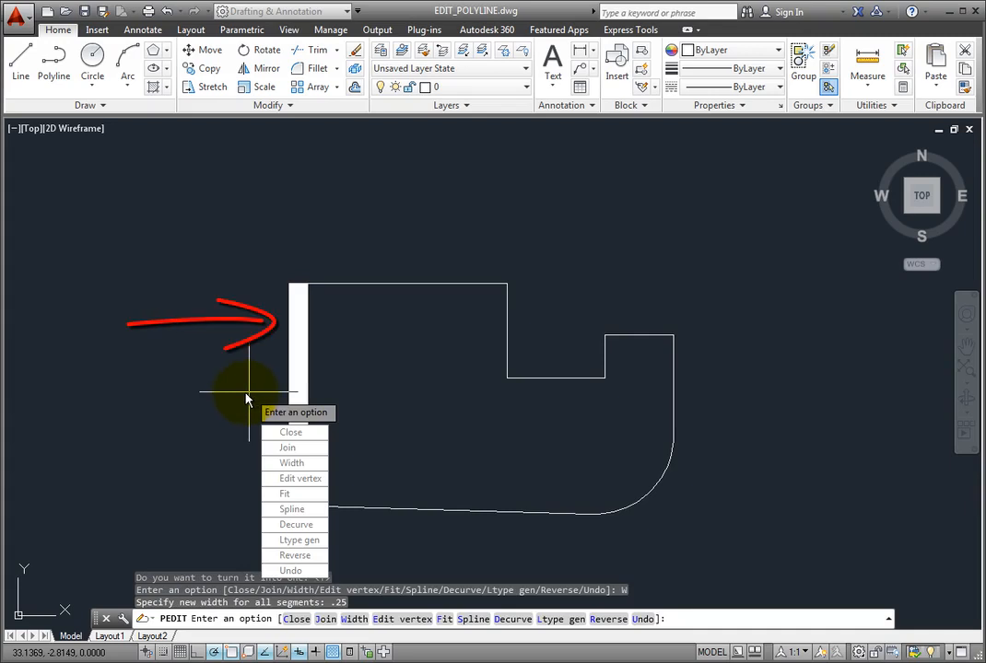
- Join all nine outline pieces onto the polyline using a crossing selection, then end PEDIT
click(287, 450)
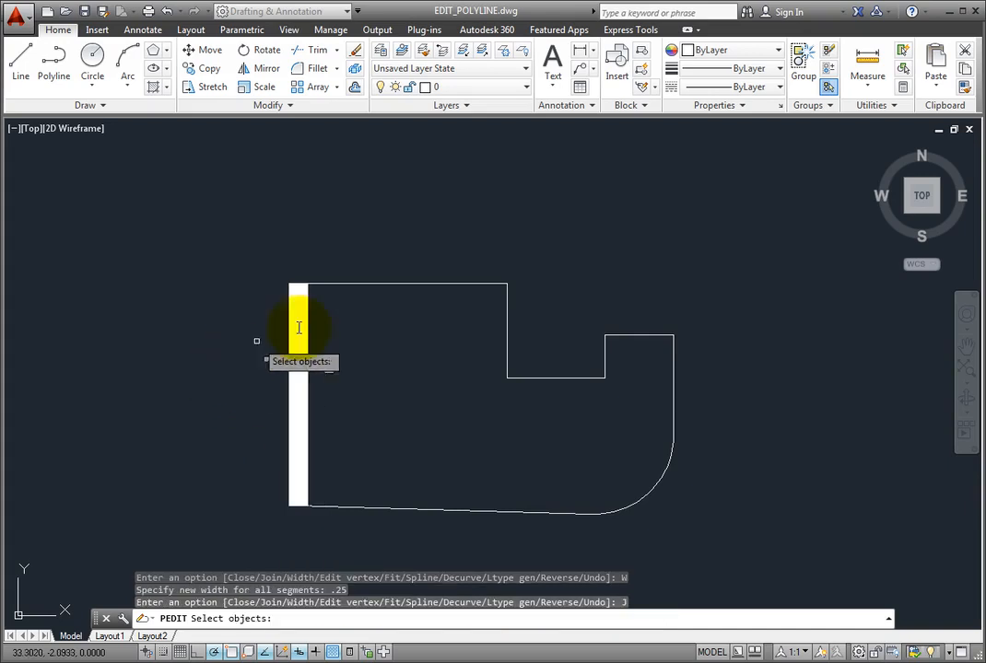
click(740, 230)
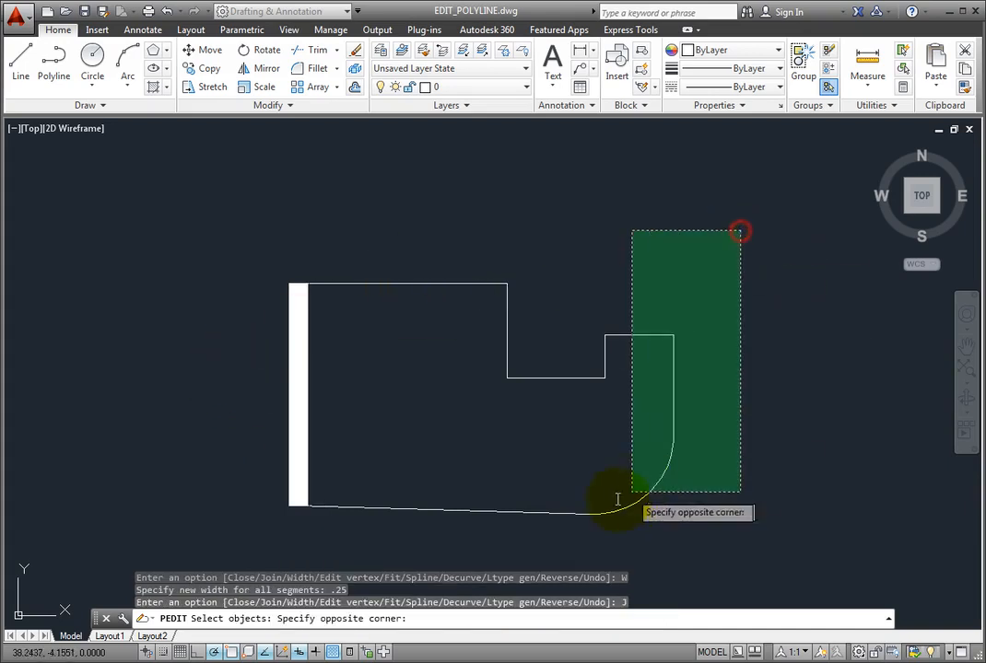
click(212, 542)
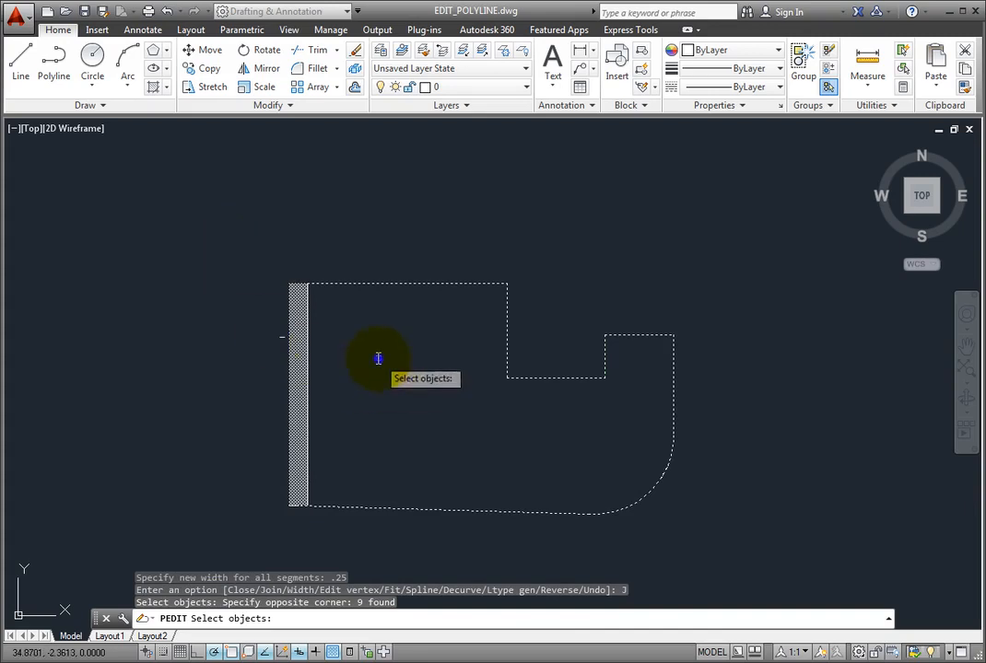
key(Return)
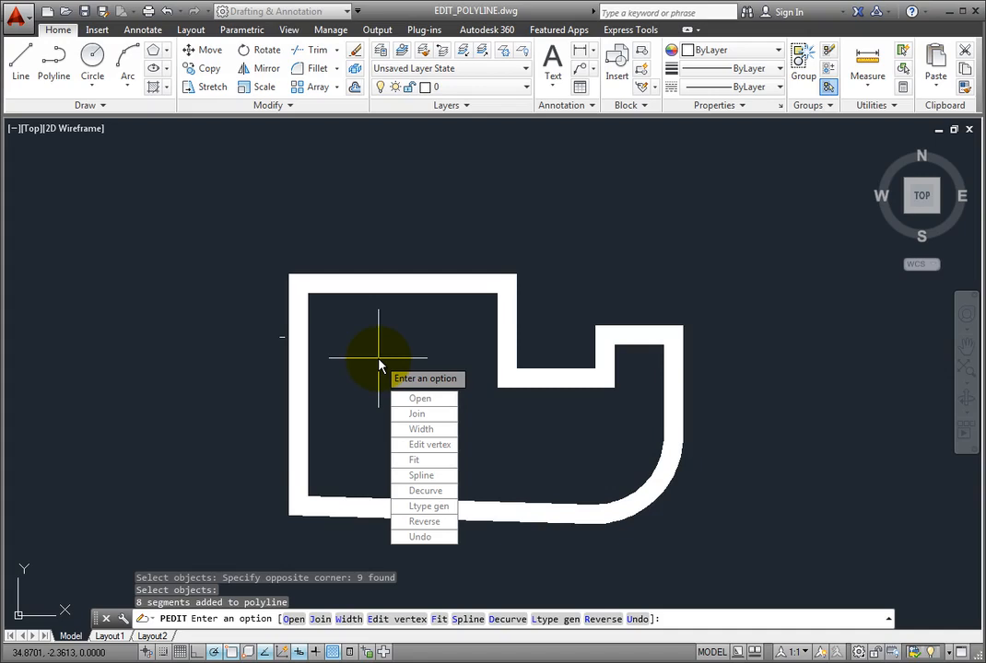
key(Escape)
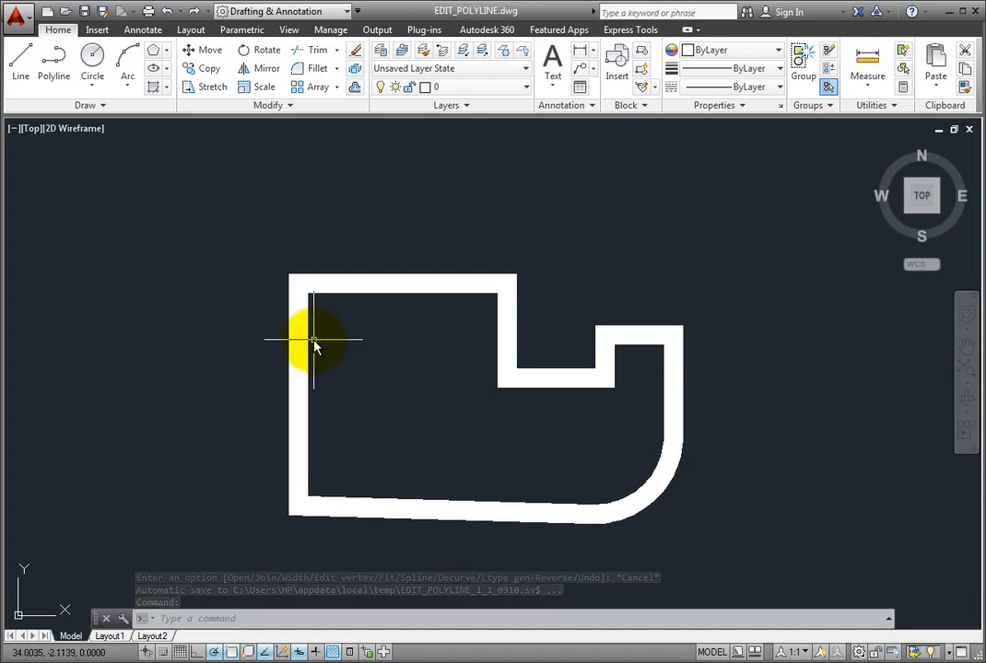
- Undo the polyline join and width change, restoring the thin separate lines and arc
mouse_move(310, 347)
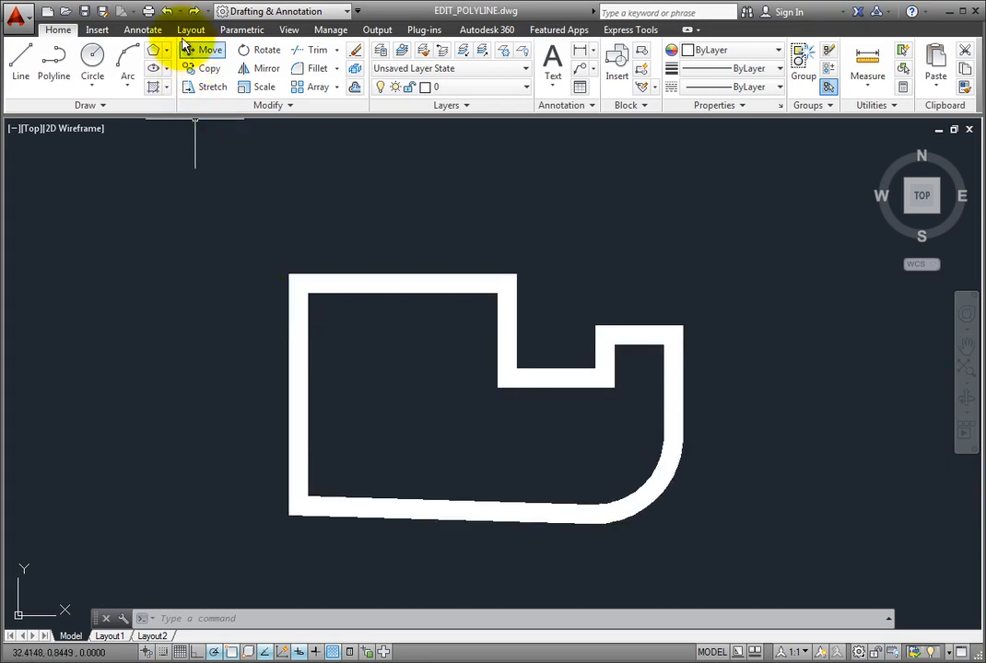
click(167, 12)
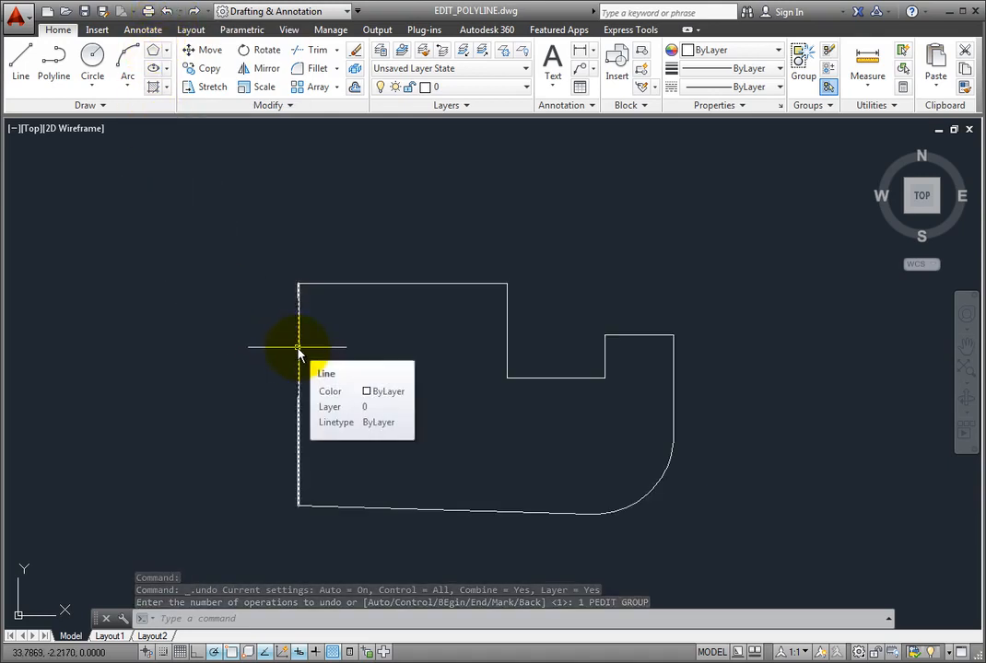
mouse_move(634, 511)
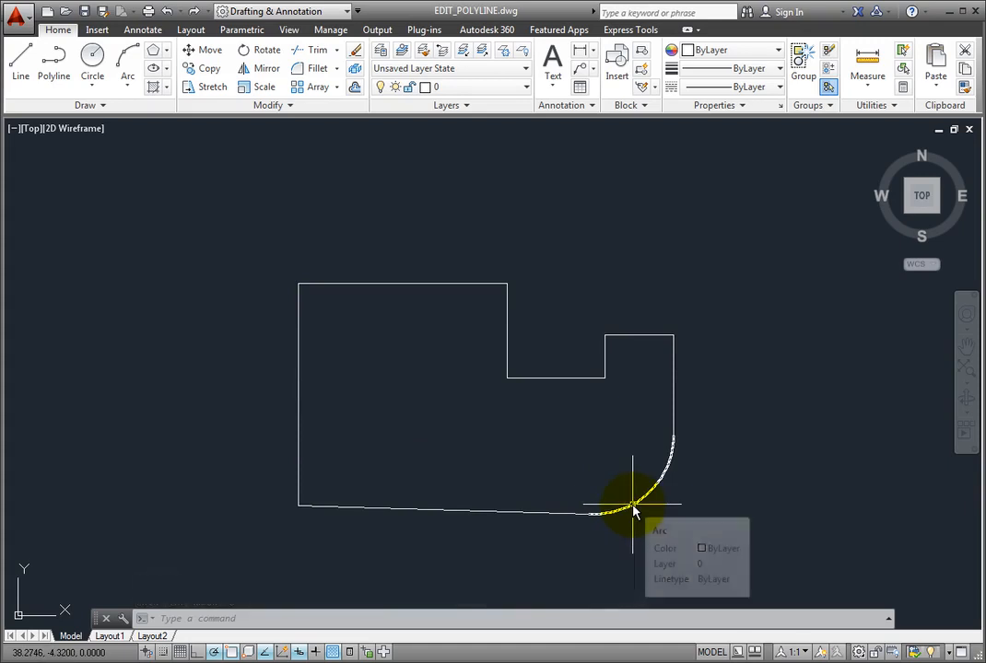
click(292, 107)
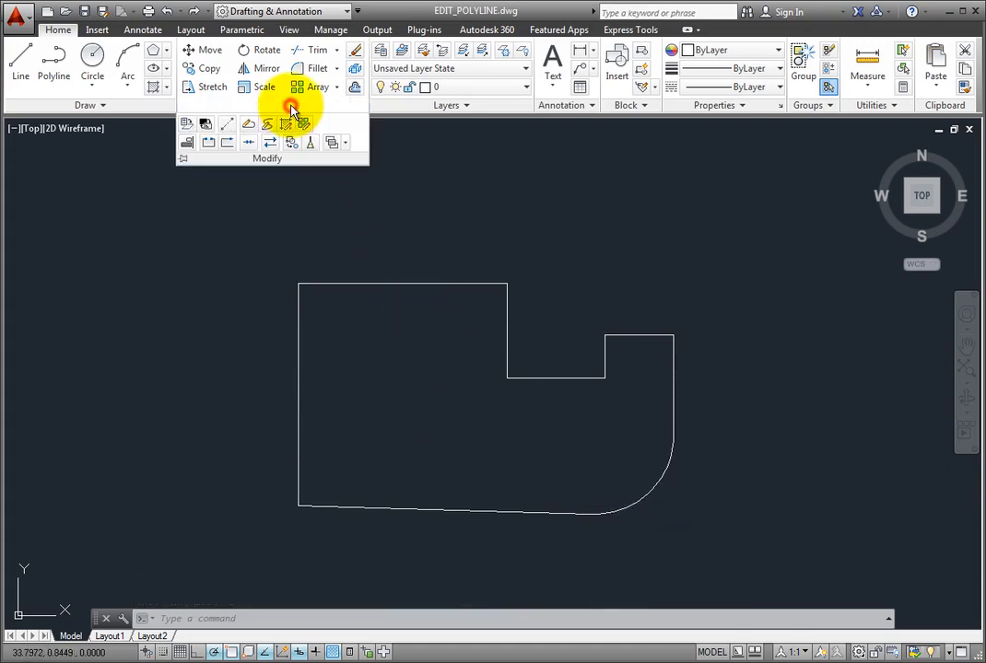
- Use PEDIT's Multiple option to window-select all nine outline pieces and convert them to polylines
click(249, 129)
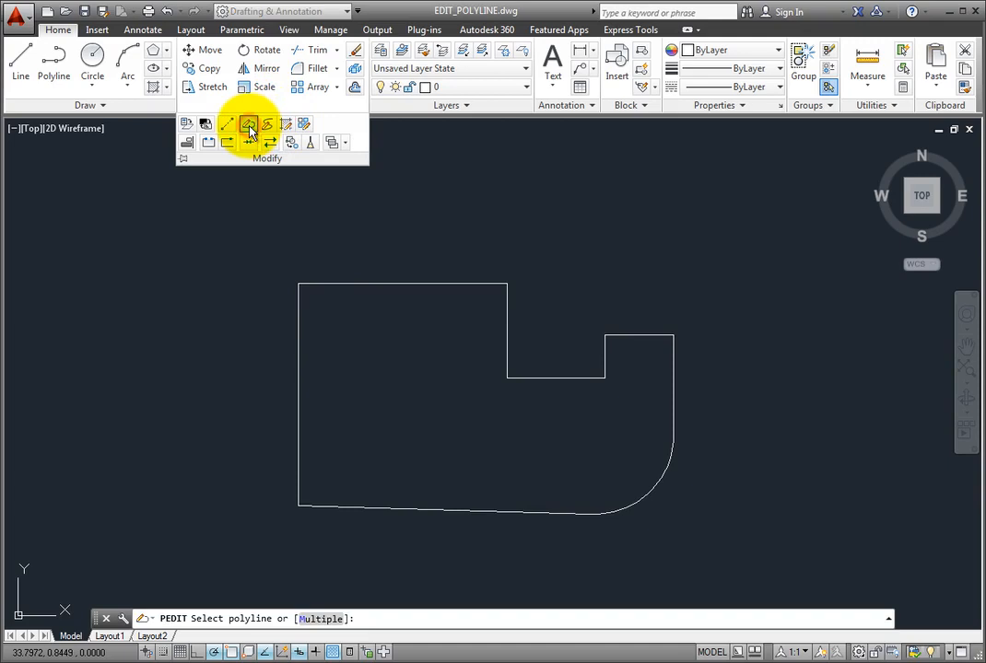
right_click(222, 250)
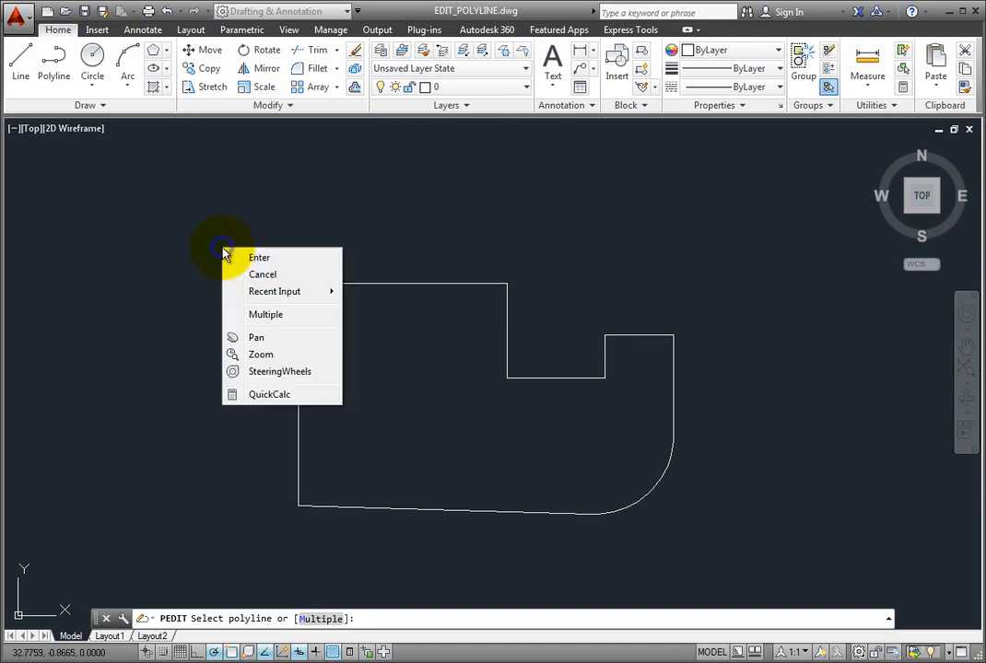
click(265, 316)
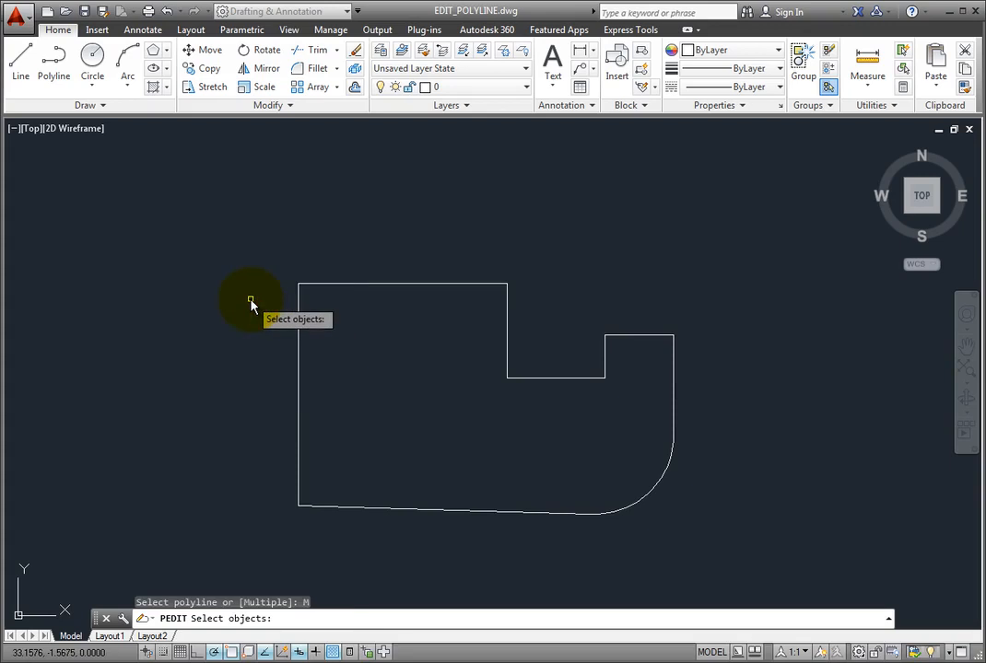
click(228, 239)
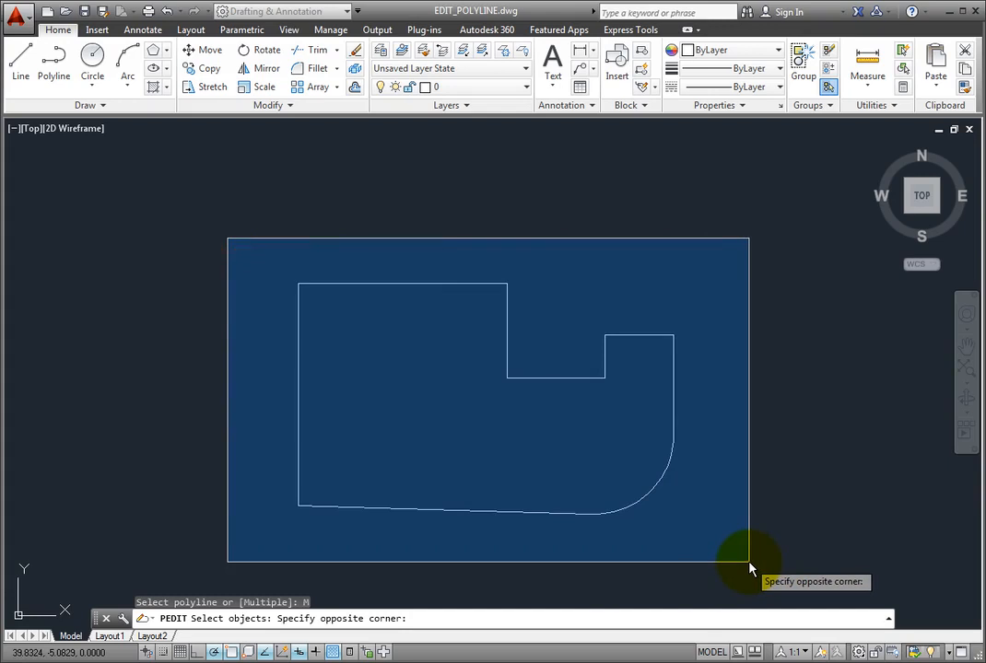
click(750, 564)
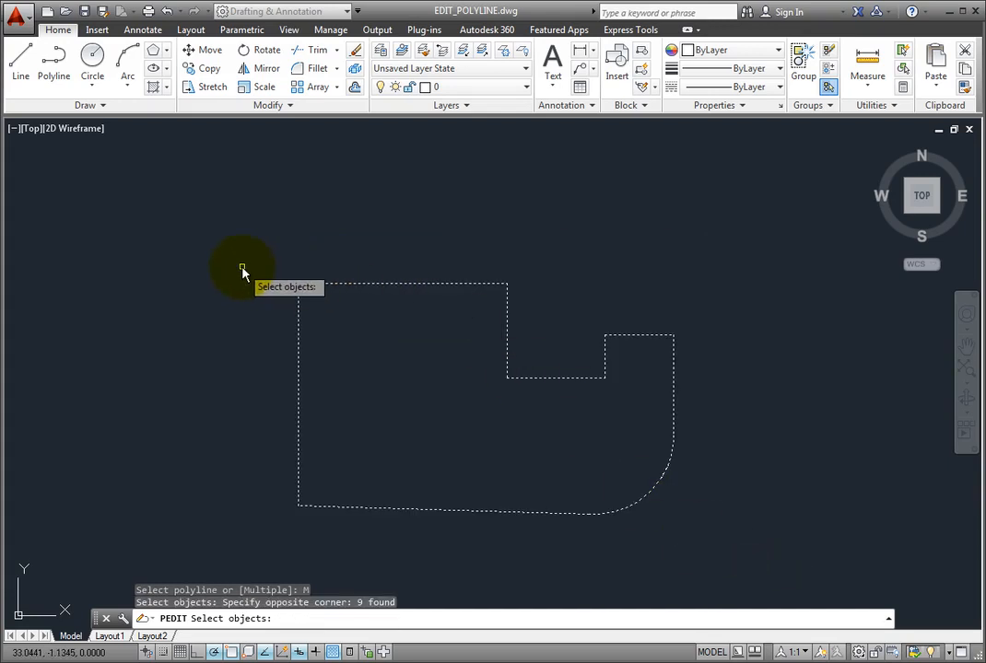
key(Return)
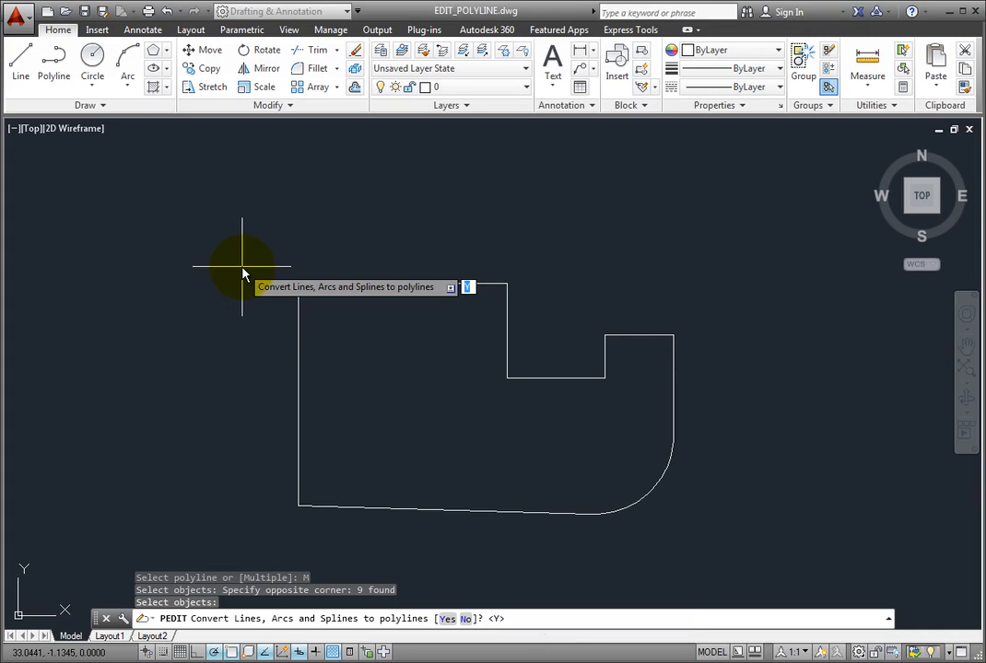
key(Return)
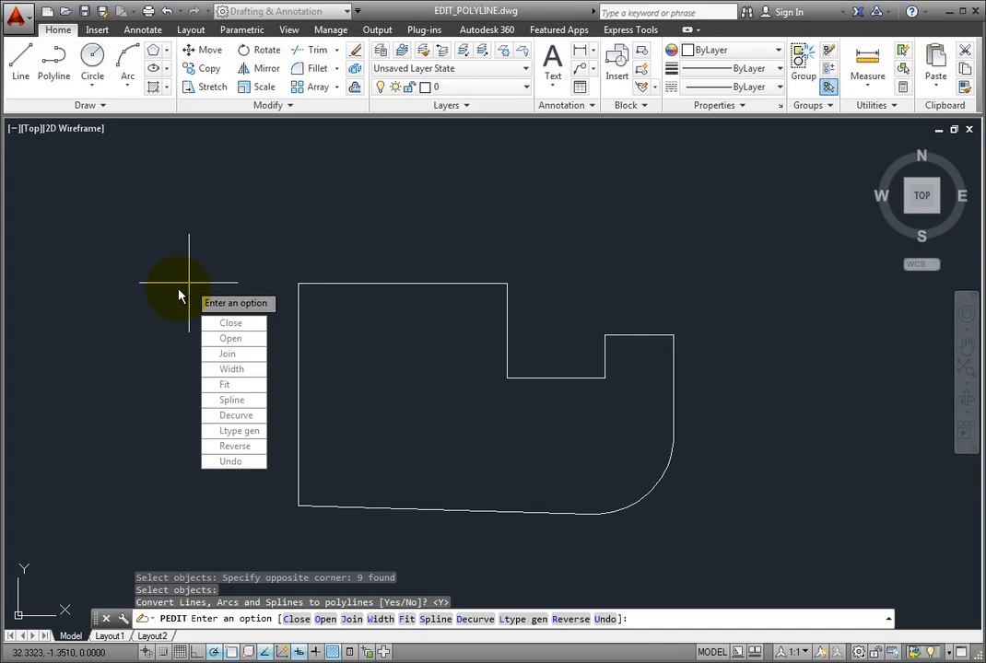
- Set the width of all nine outline polylines to 0.5
click(249, 369)
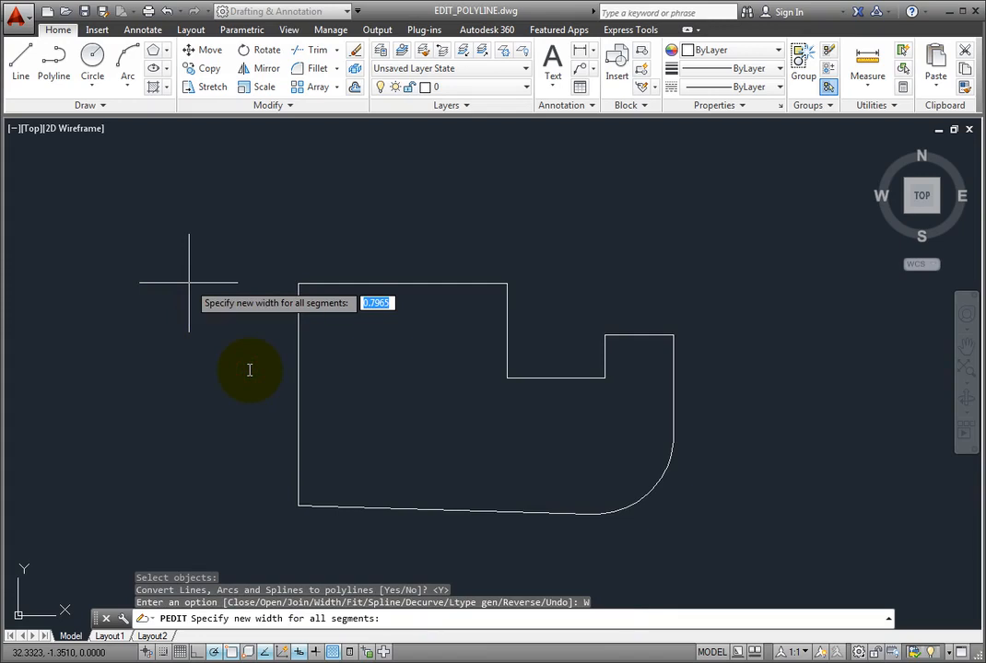
text(.5)
key(Return)
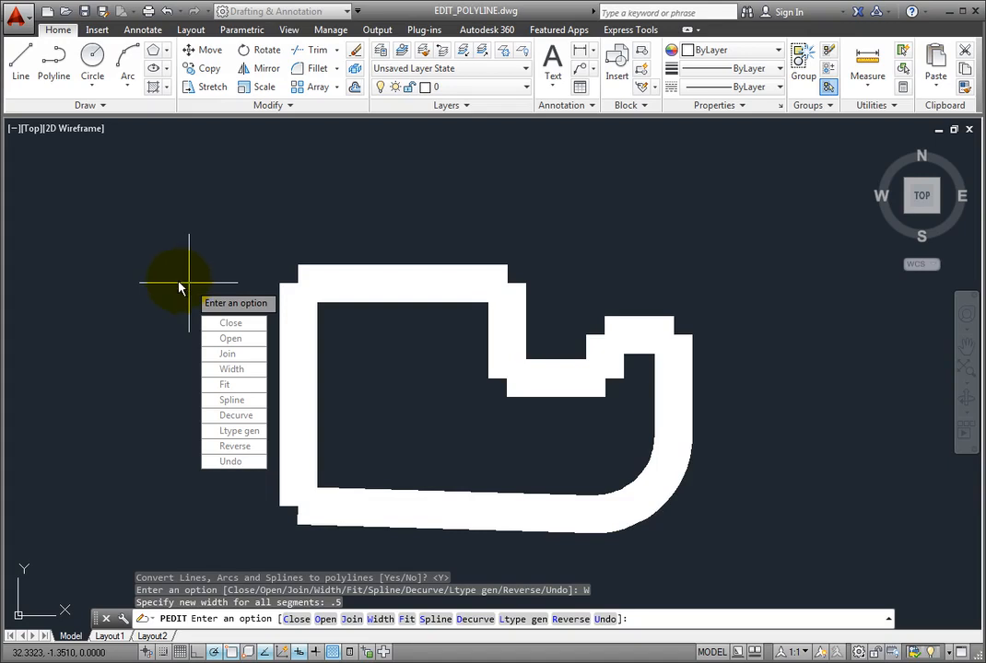
- Join the segments into one polyline with a fuzz distance of 0, then end PEDIT
click(253, 362)
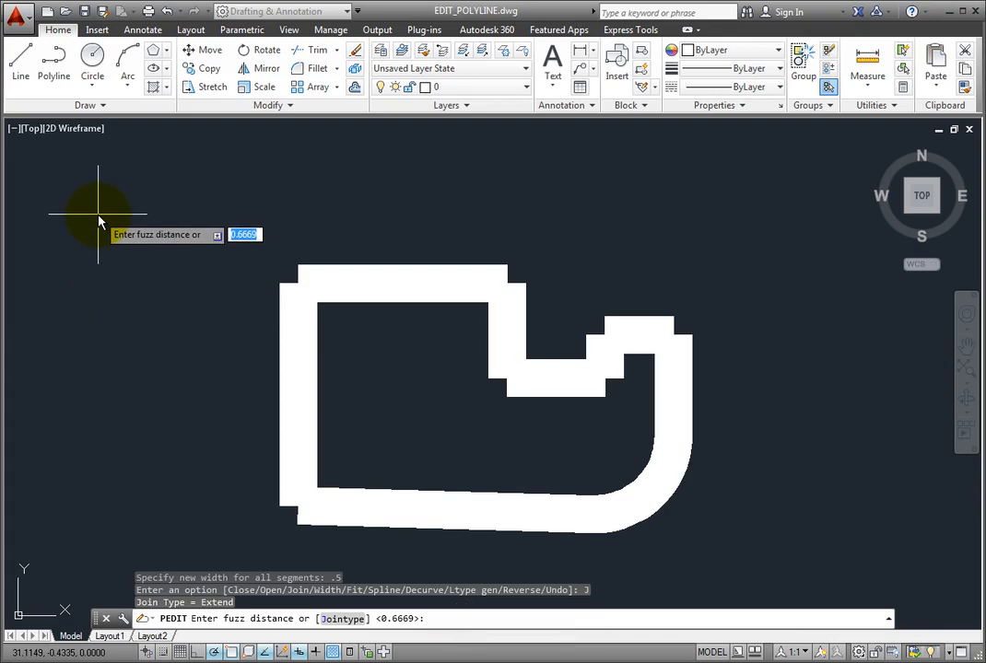
text(0)
key(Return)
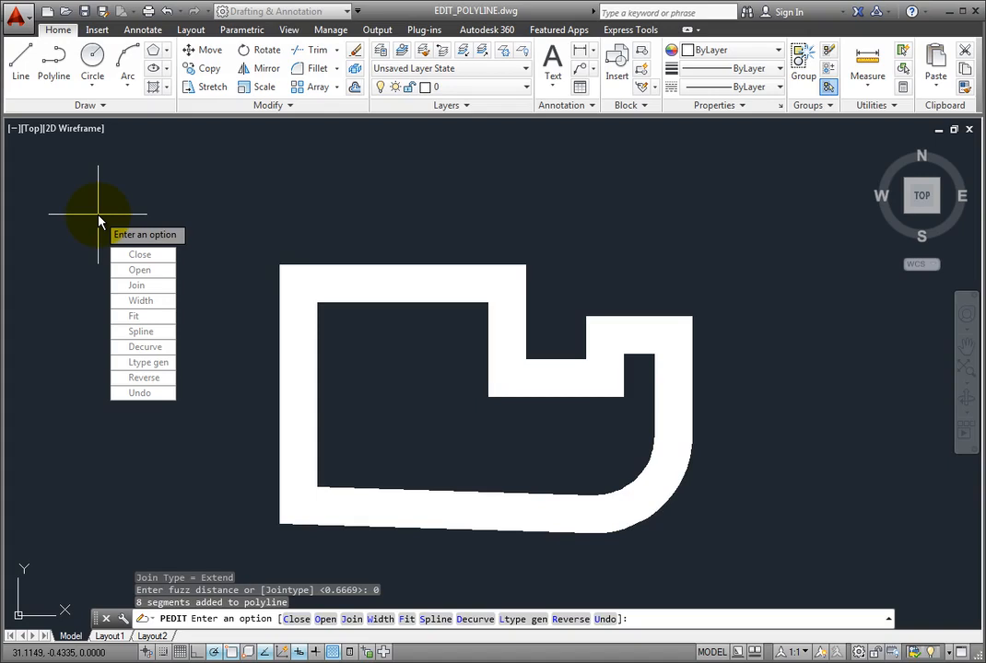
key(Return)
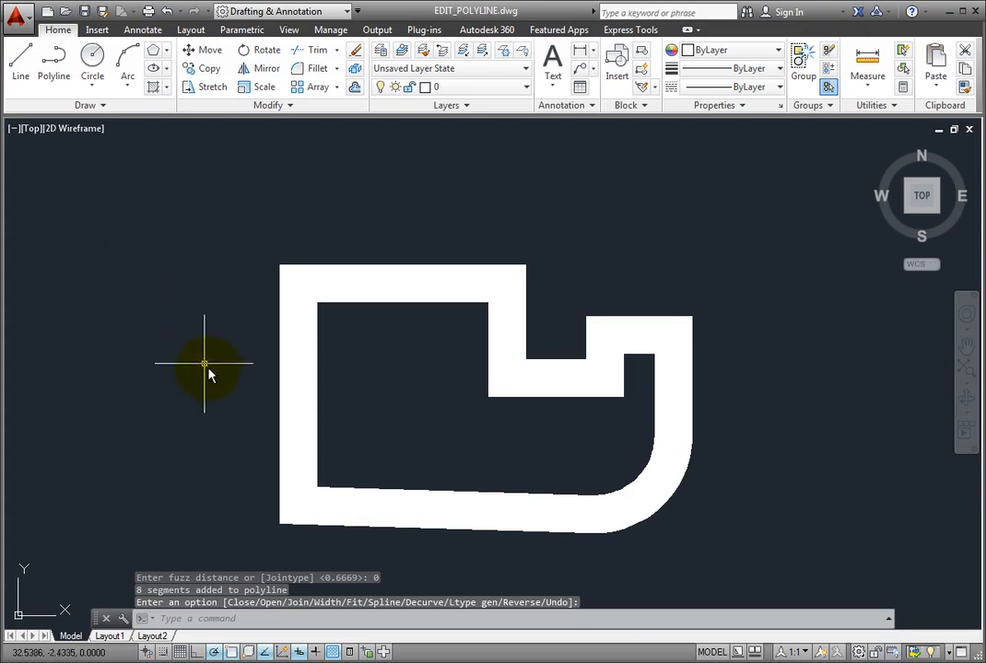
mouse_move(281, 388)
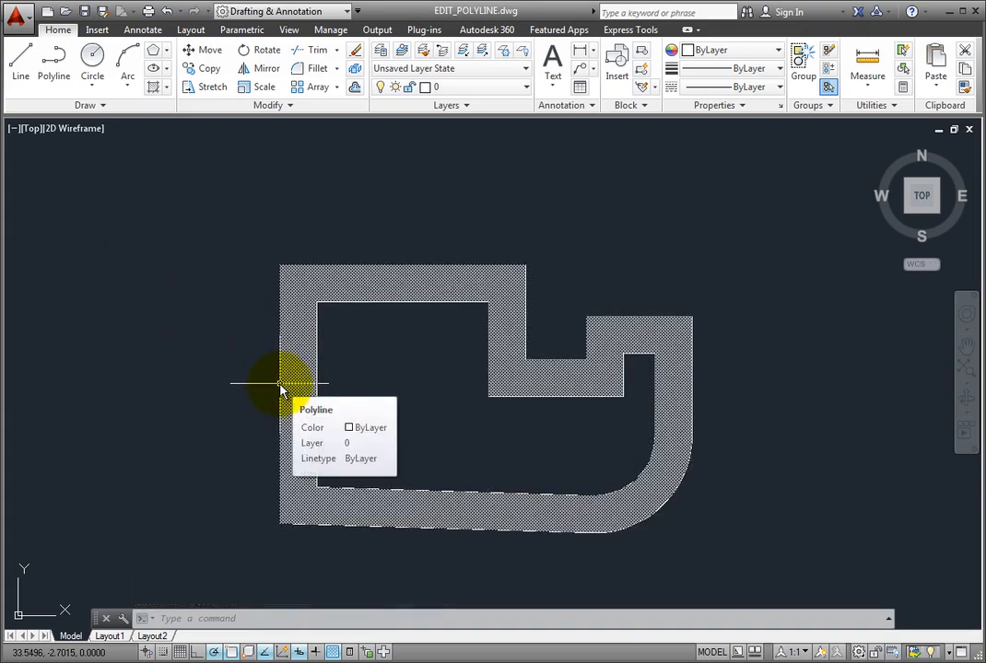